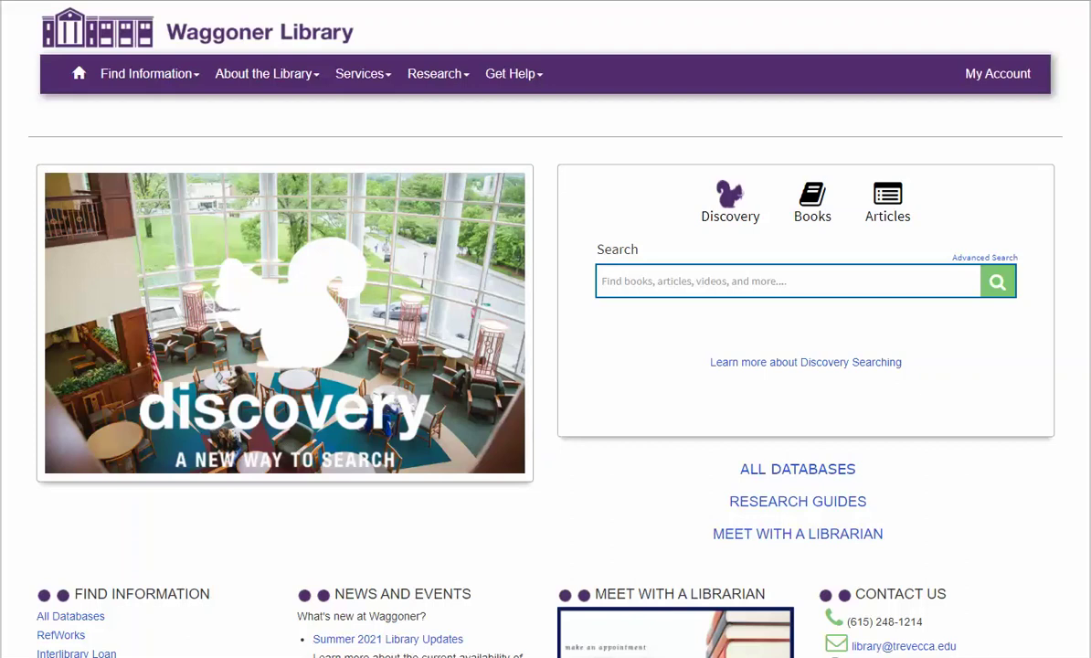
Step: Enter 'leadership' in the homepage search box and switch it to Find Articles
click(699, 289)
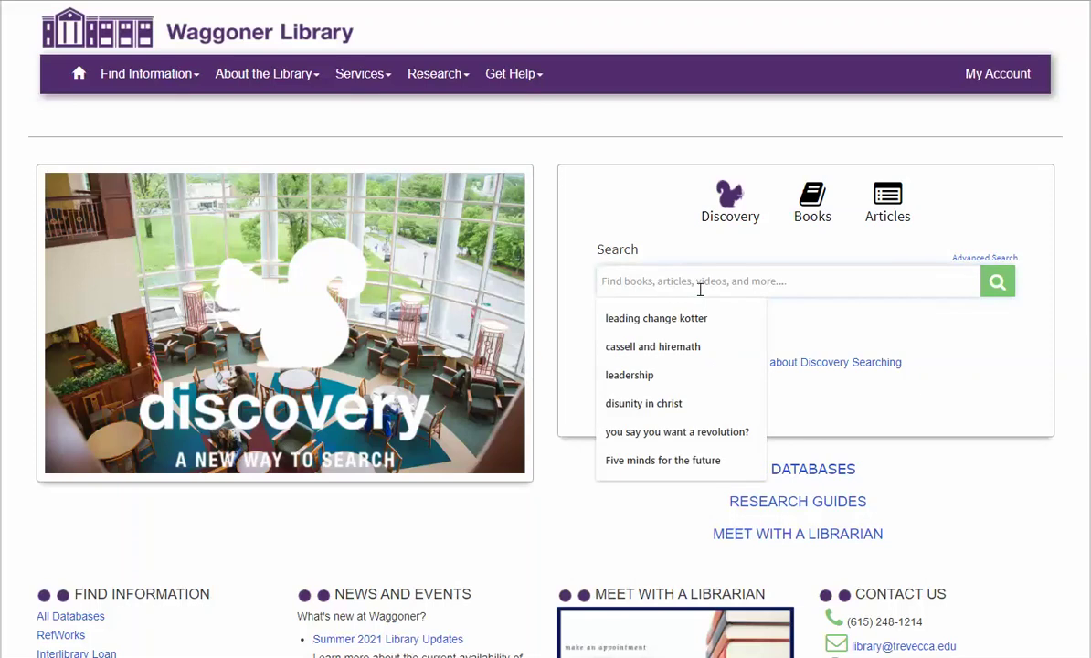
text(leader)
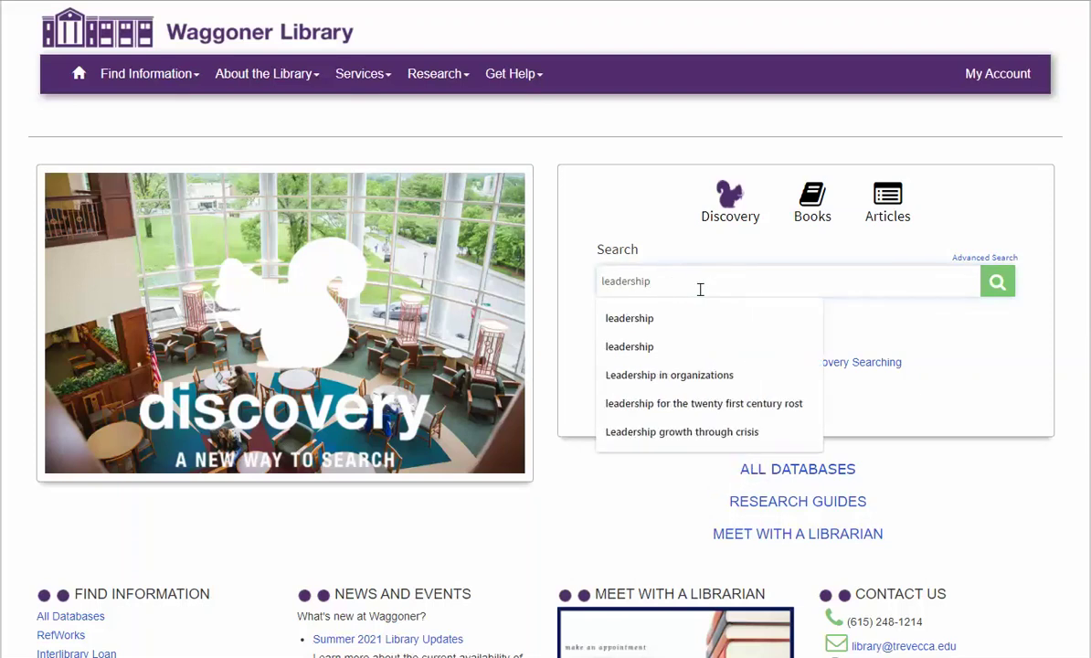
text(ship)
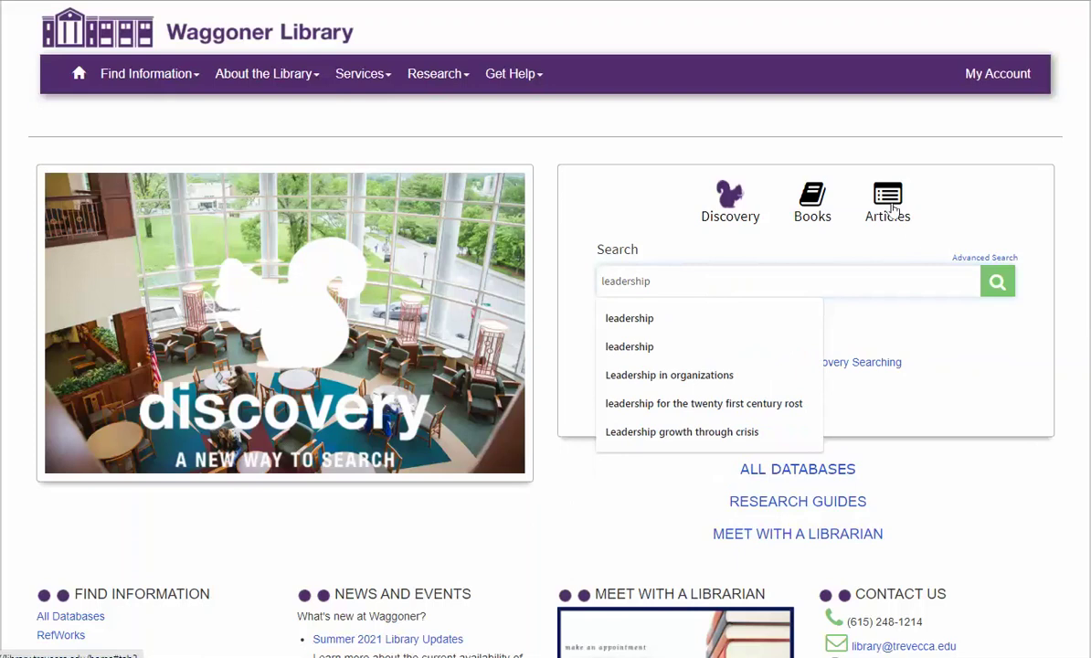
click(893, 209)
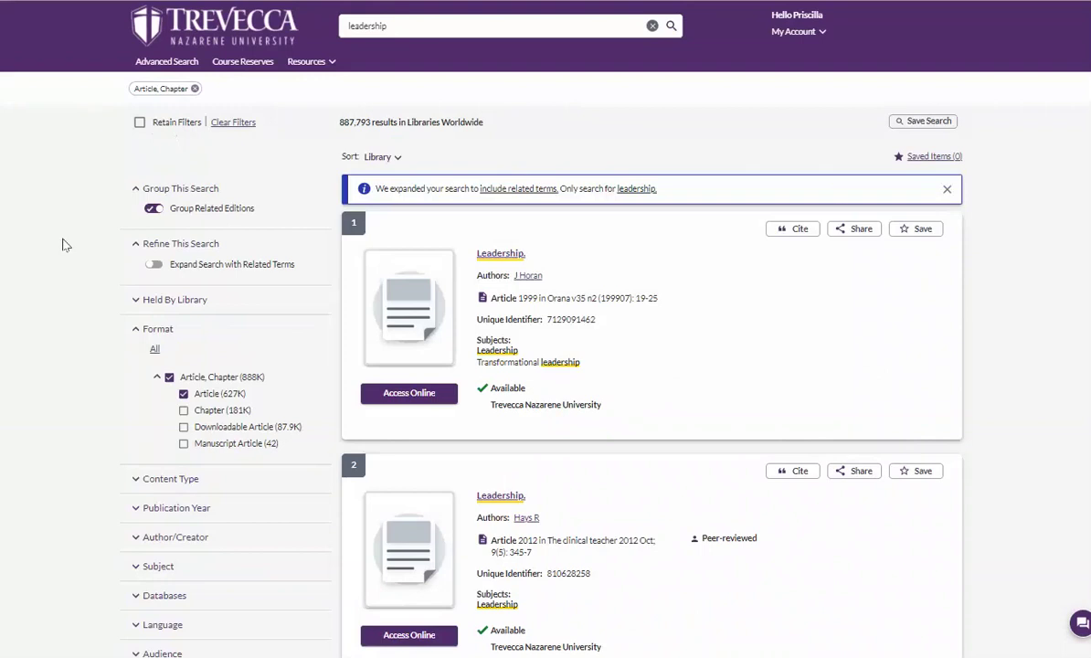
Step: Drop the automatically expanded related terms so results match 'leadership' only
scroll(73, 217, down, 1)
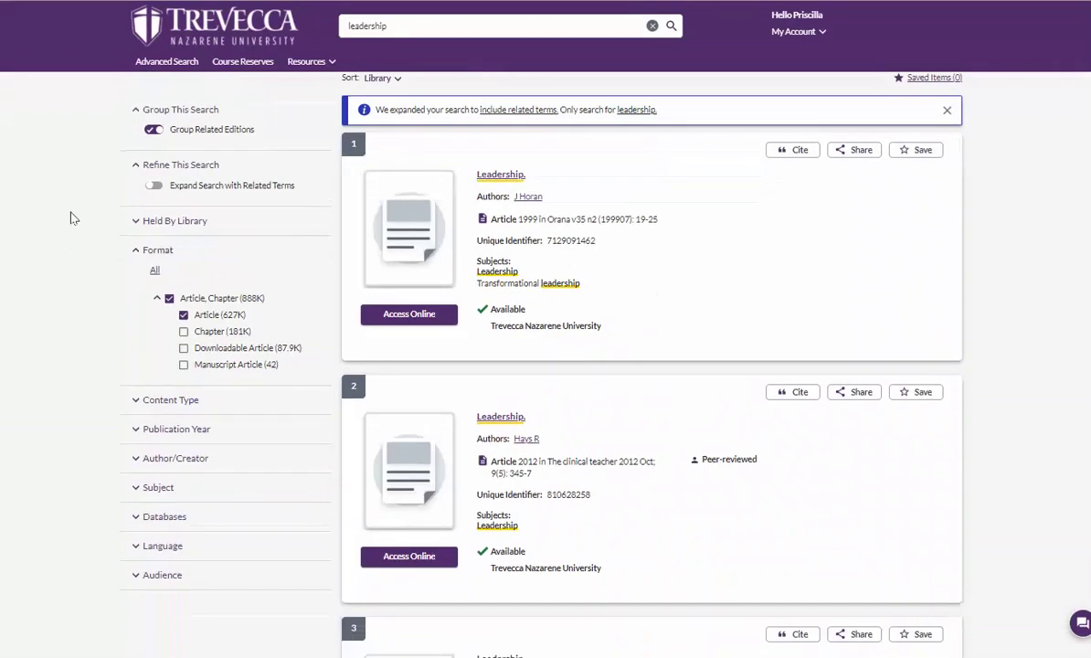
click(635, 111)
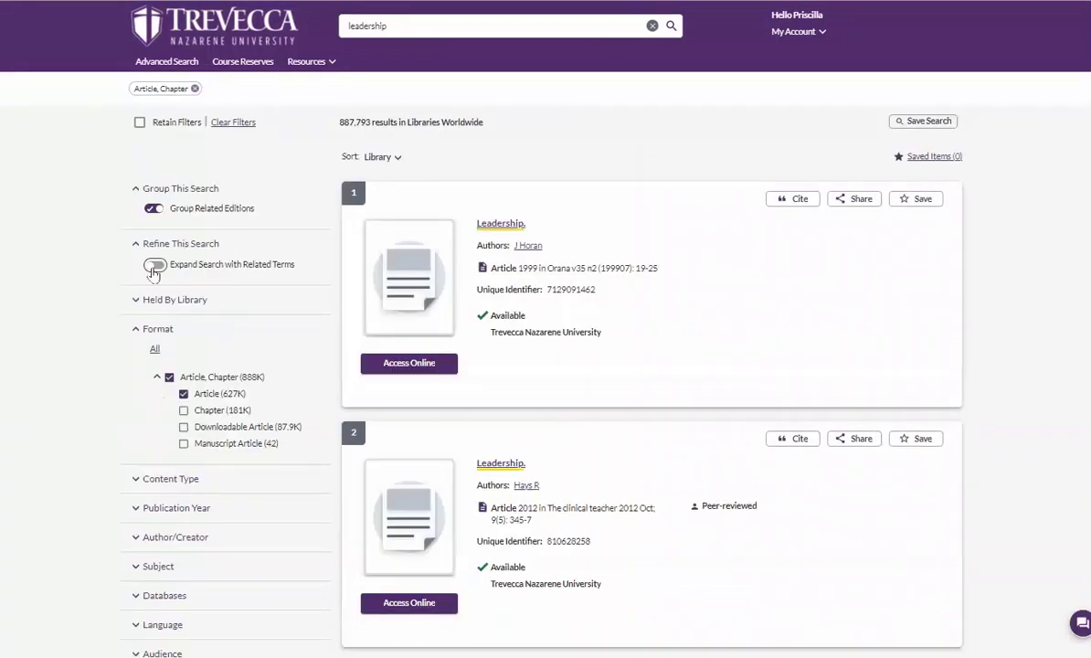
Step: Limit results to items held by Trevecca Nazarene University and peer-reviewed content
click(137, 302)
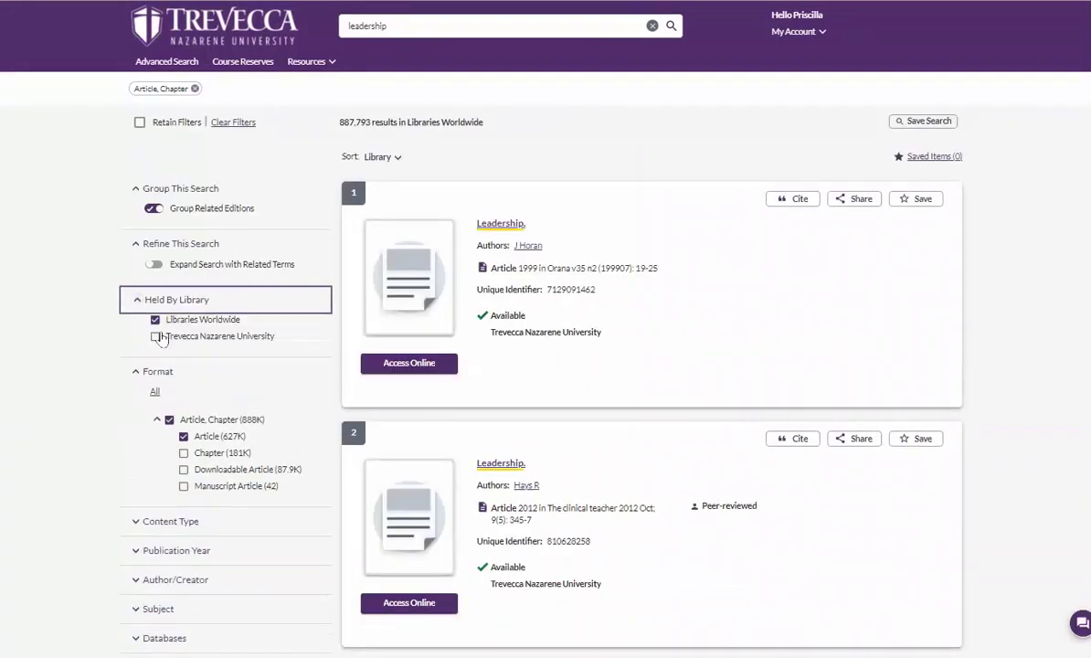
click(156, 336)
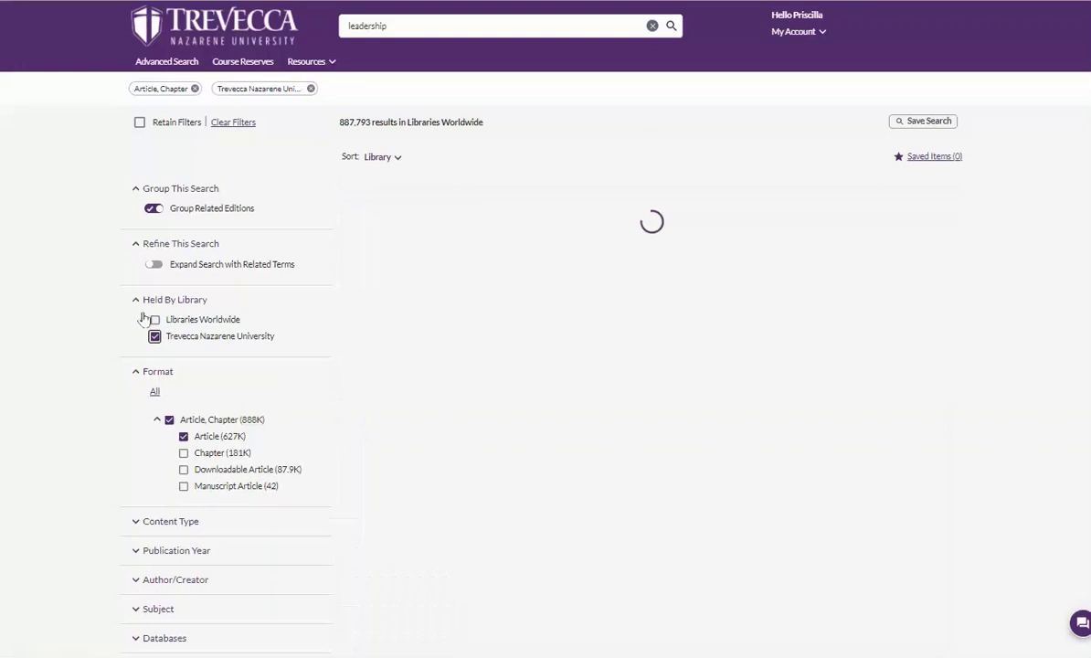
click(135, 302)
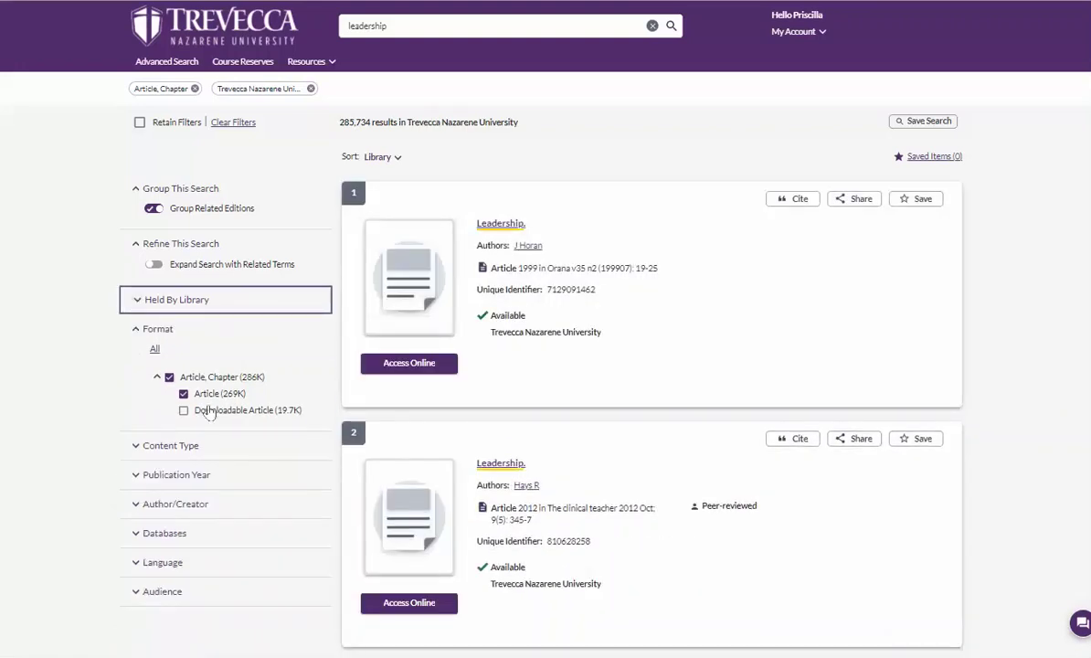
click(137, 330)
click(136, 357)
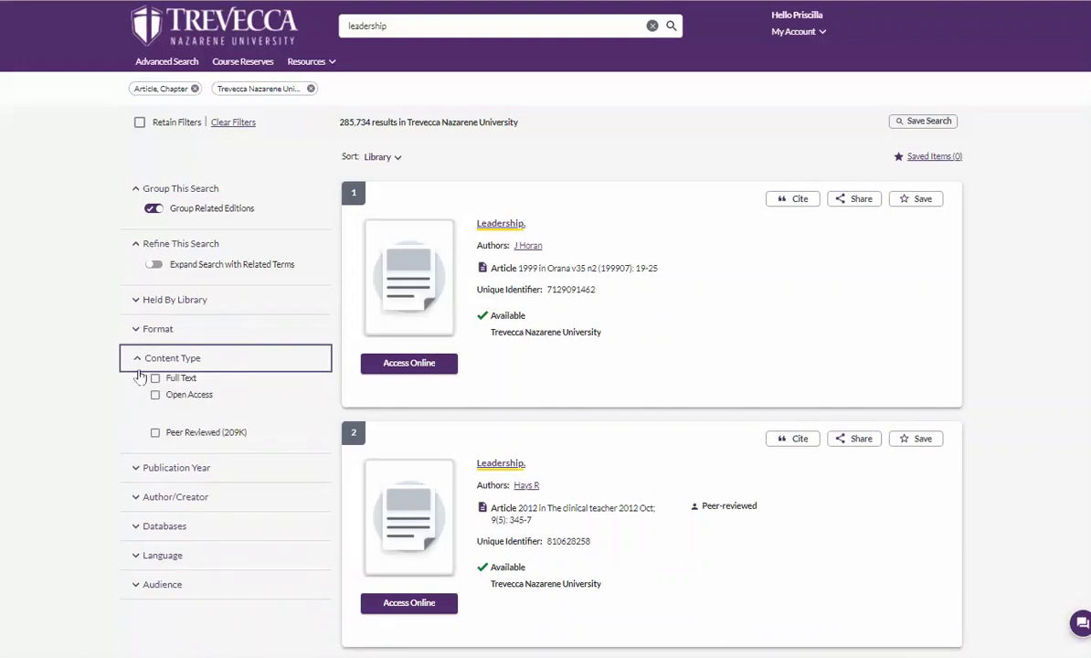
click(155, 434)
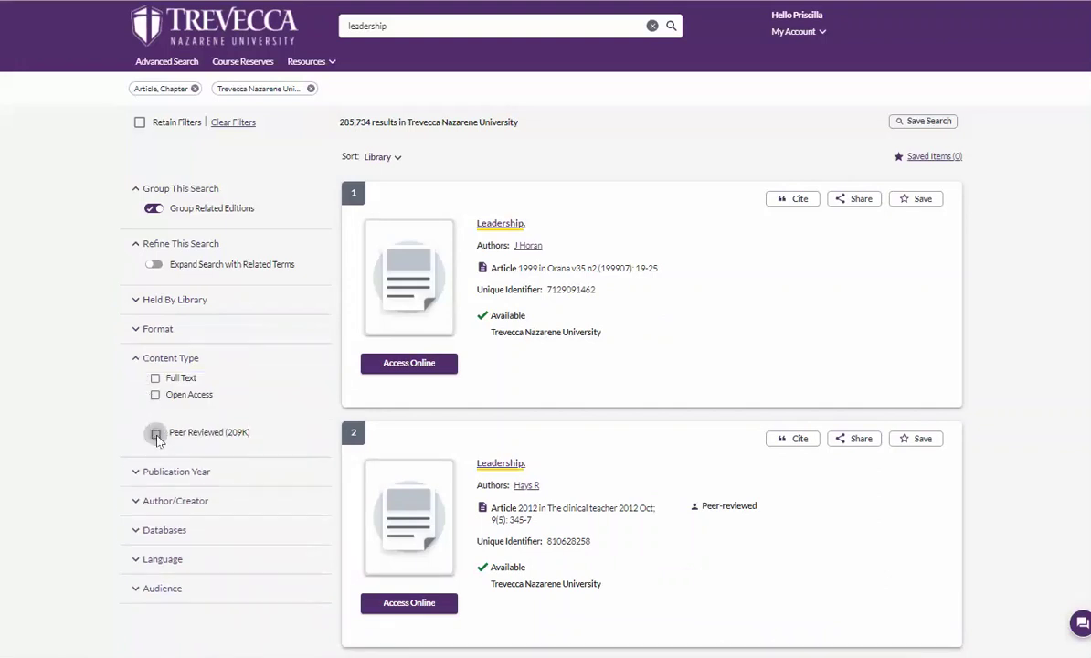
click(136, 362)
Step: Restrict publication year to the last 5 years and set audience to Not Juvenile
click(137, 389)
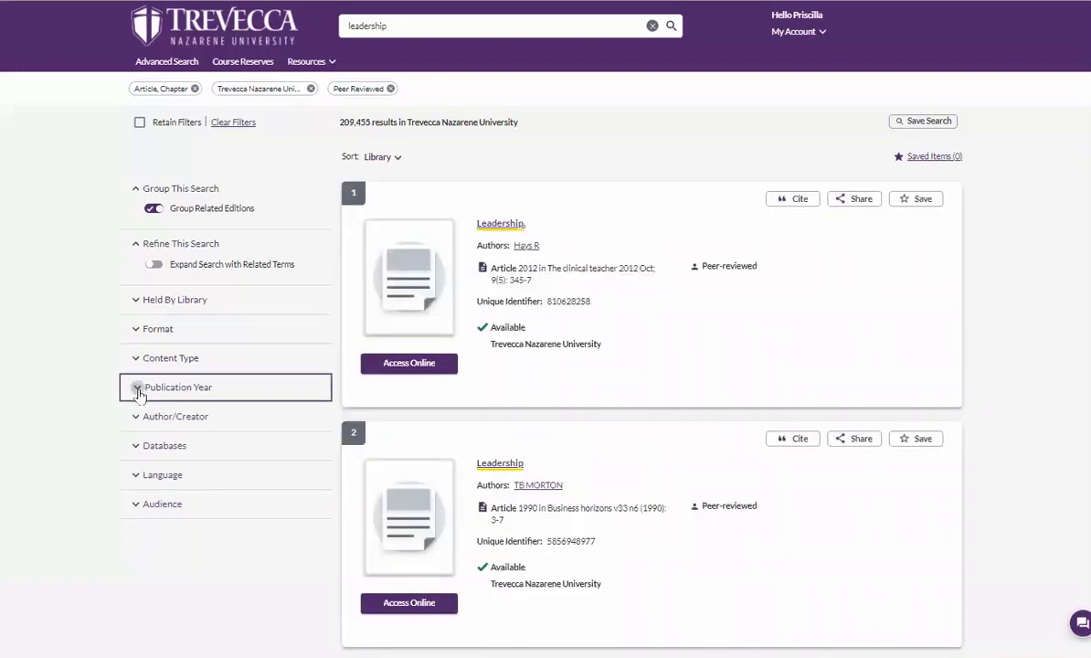
click(169, 422)
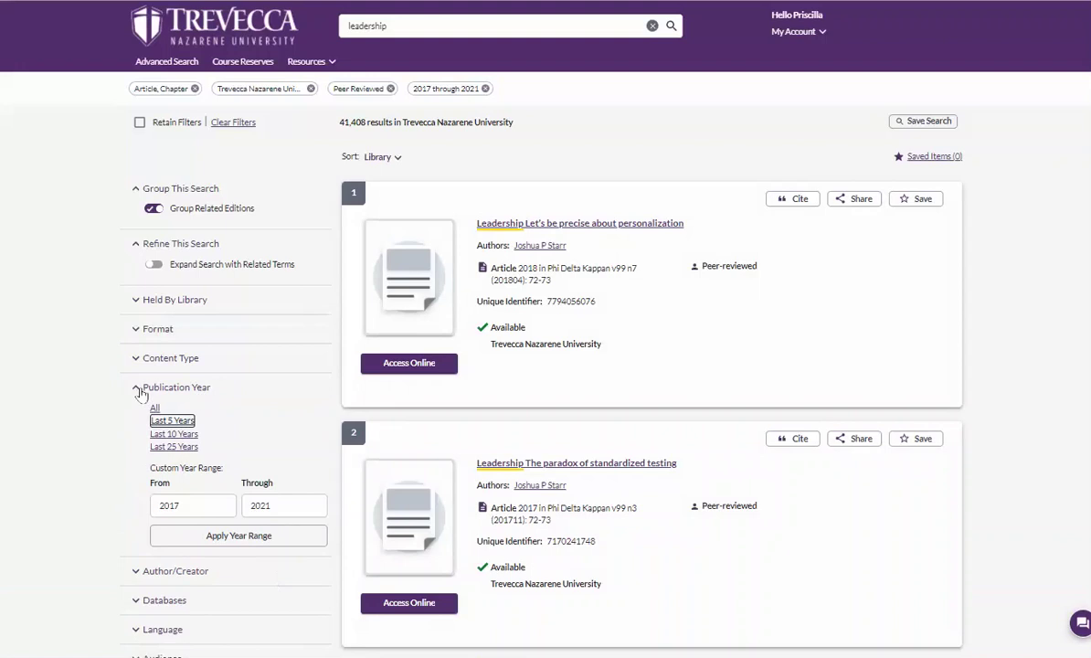
click(135, 386)
click(135, 418)
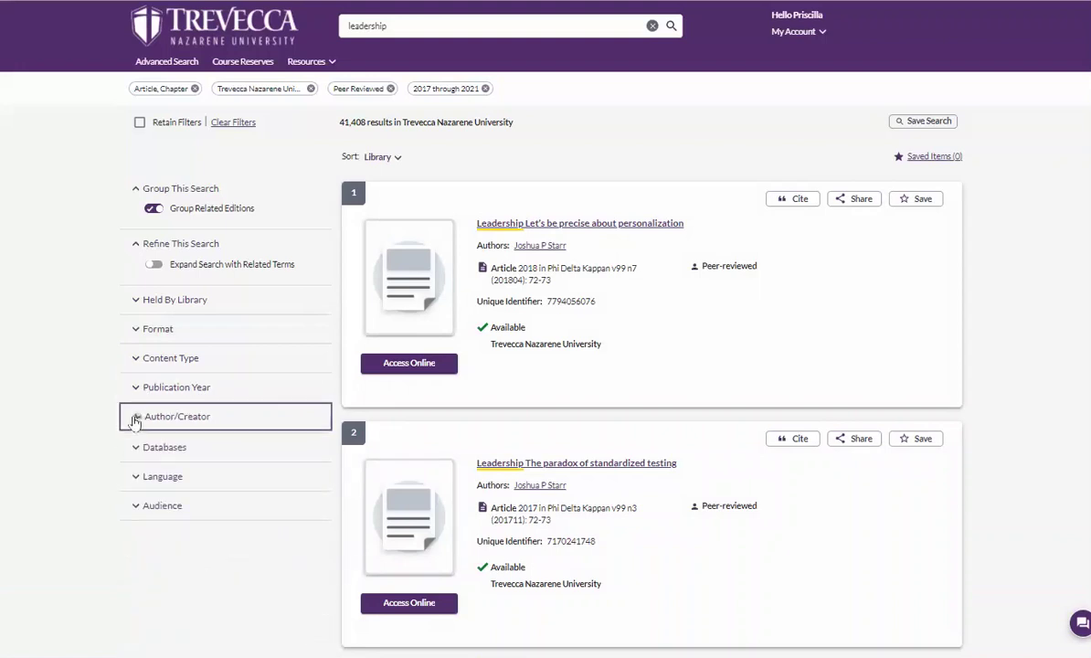
click(134, 419)
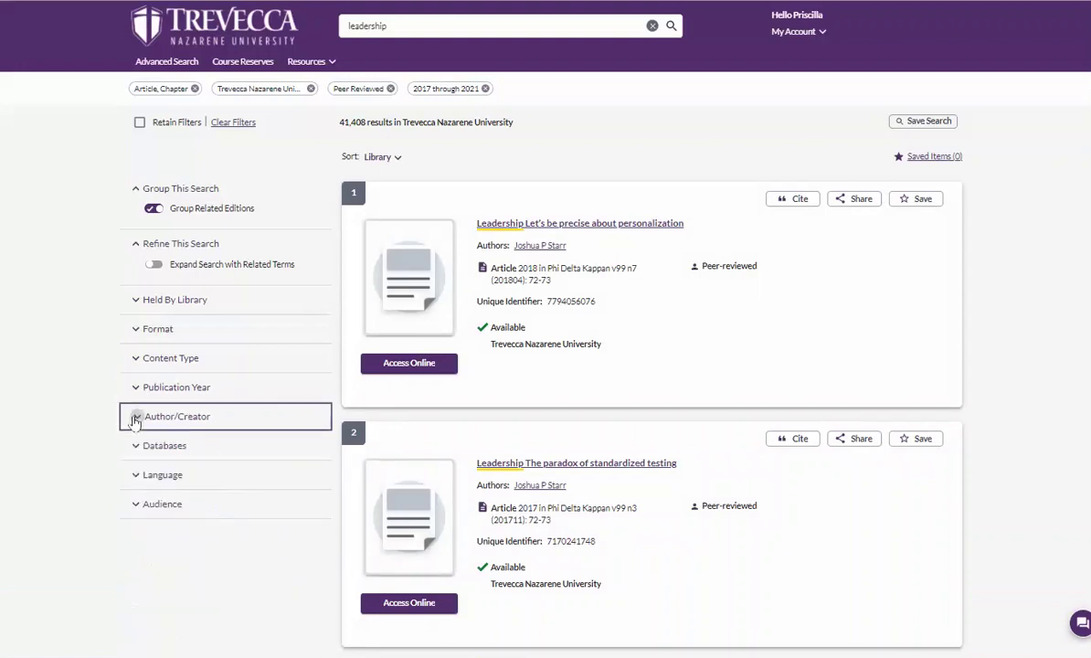
click(135, 484)
click(135, 505)
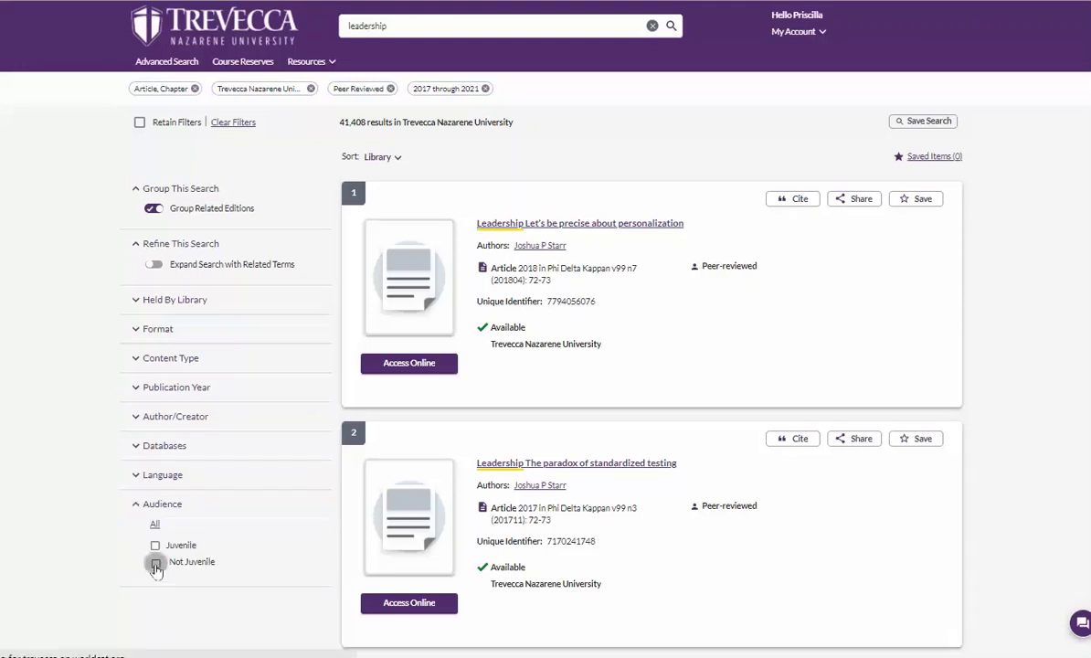
click(154, 562)
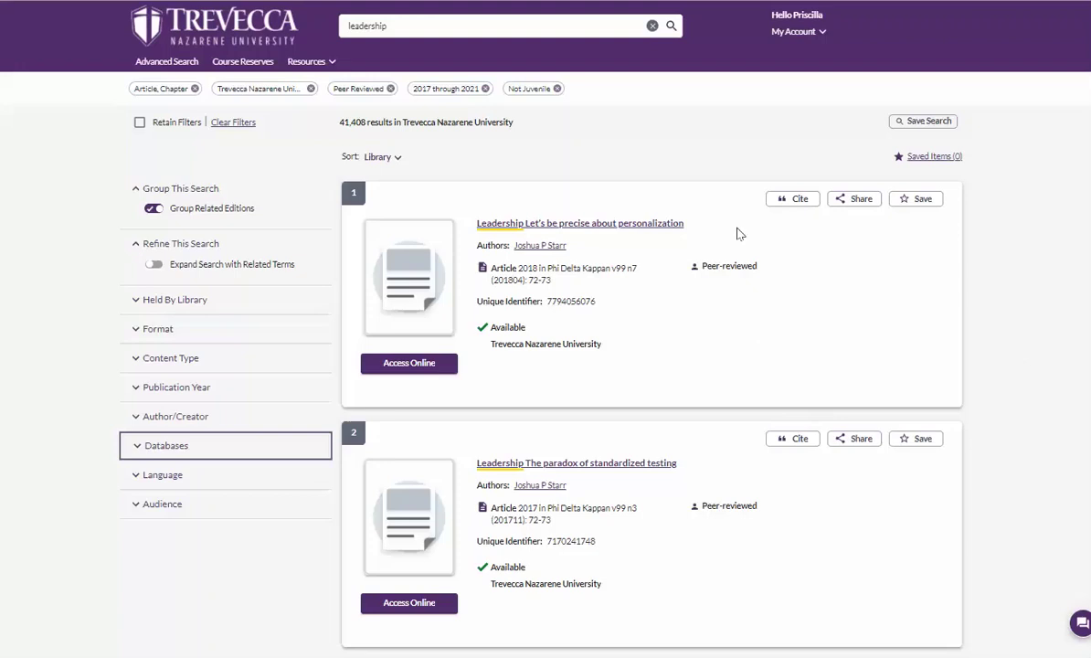
Step: Change the results sort order from Library to Best Match
click(400, 158)
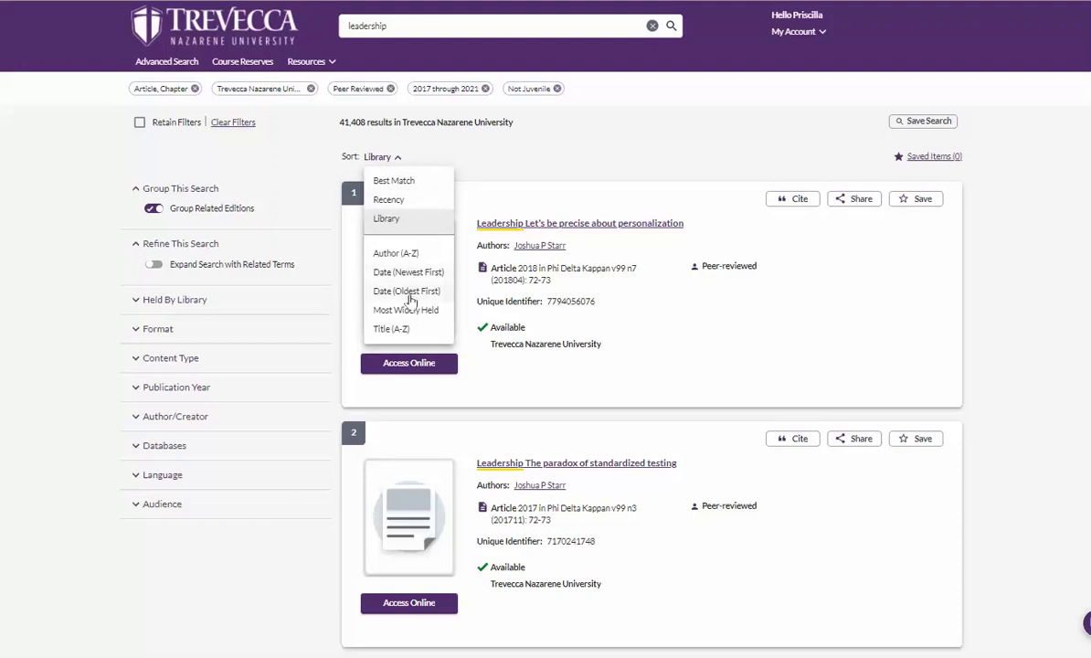
click(399, 181)
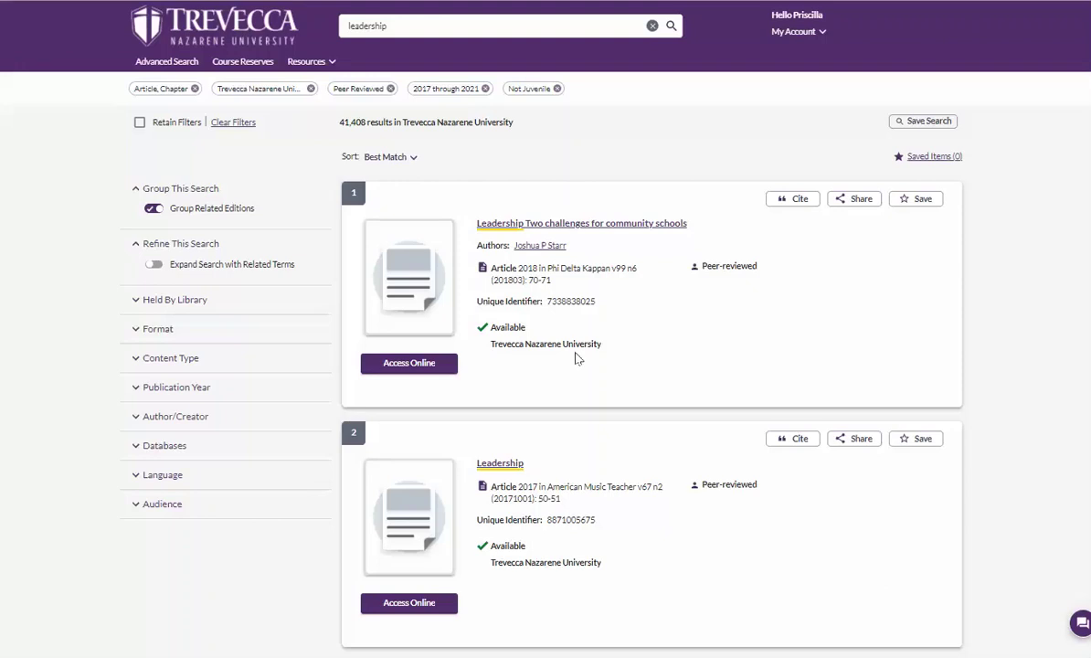
Step: Show Access Online links for 'Leadership Two challenges for community schools' and select the panel's text
click(405, 365)
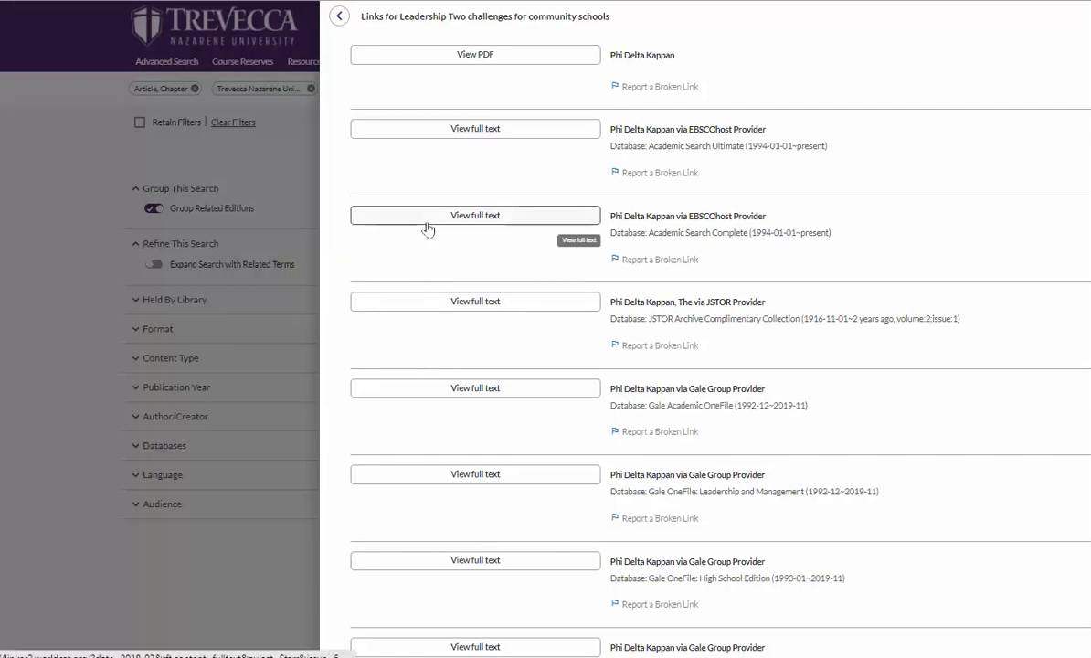
key(ctrl+a)
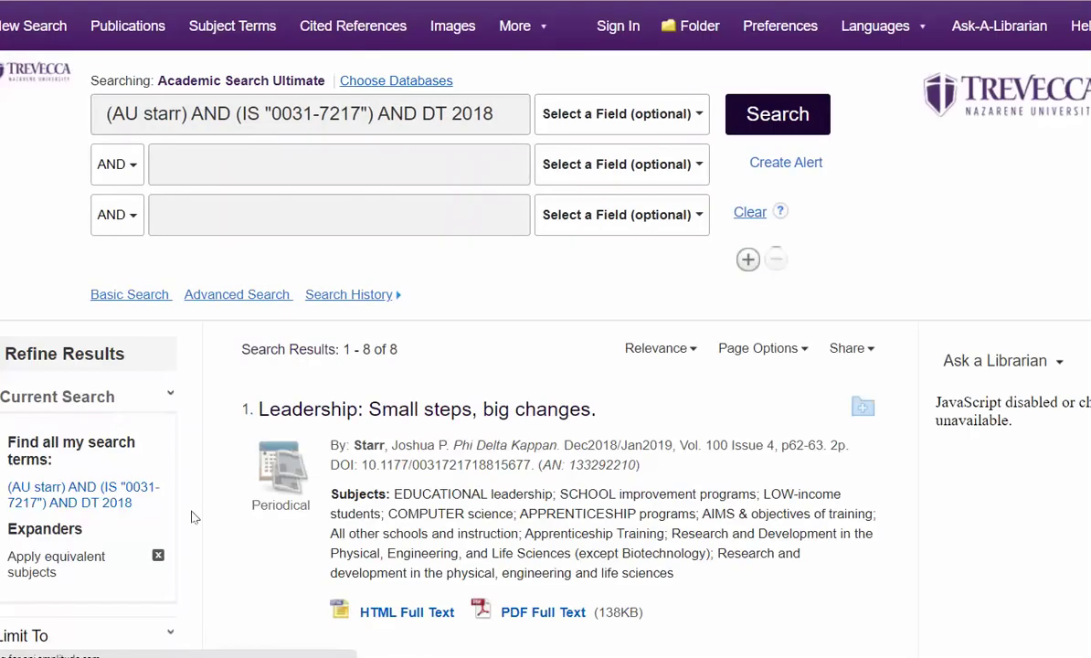
scroll(209, 530, down, 6)
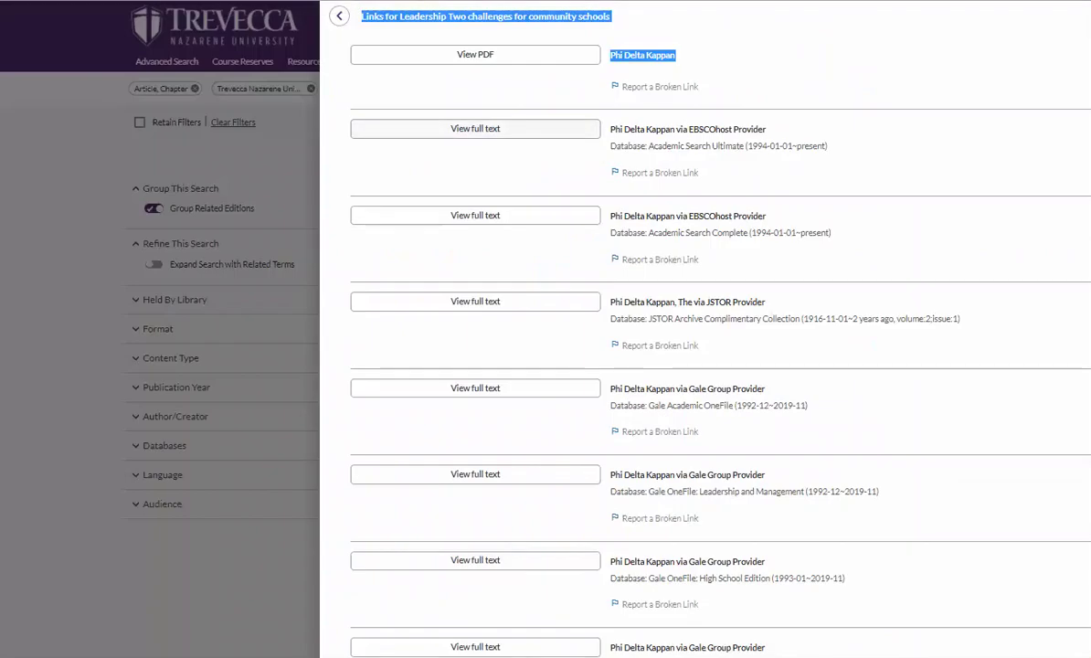
Step: Close the first article's links and show links for the American Music Teacher 'Leadership' result
click(340, 18)
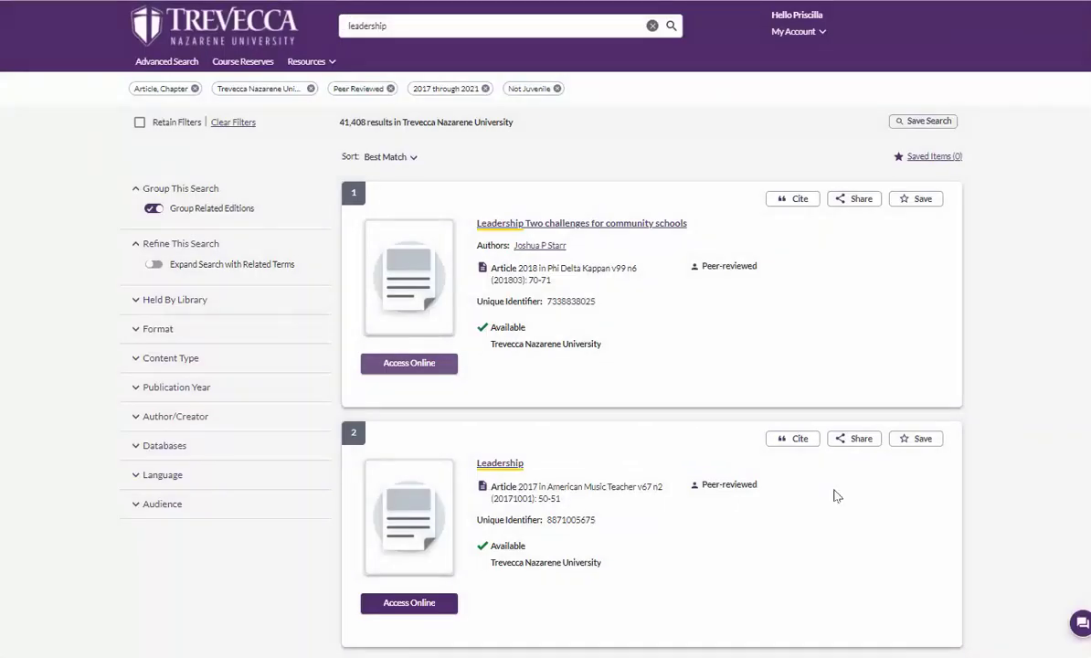
scroll(835, 495, down, 1)
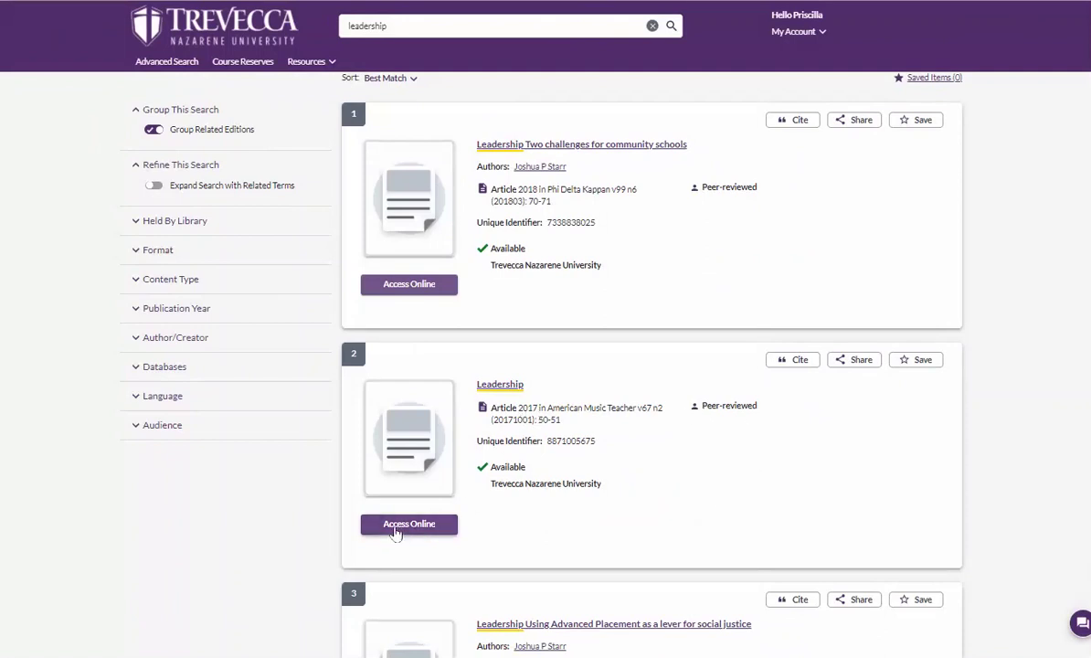
click(395, 528)
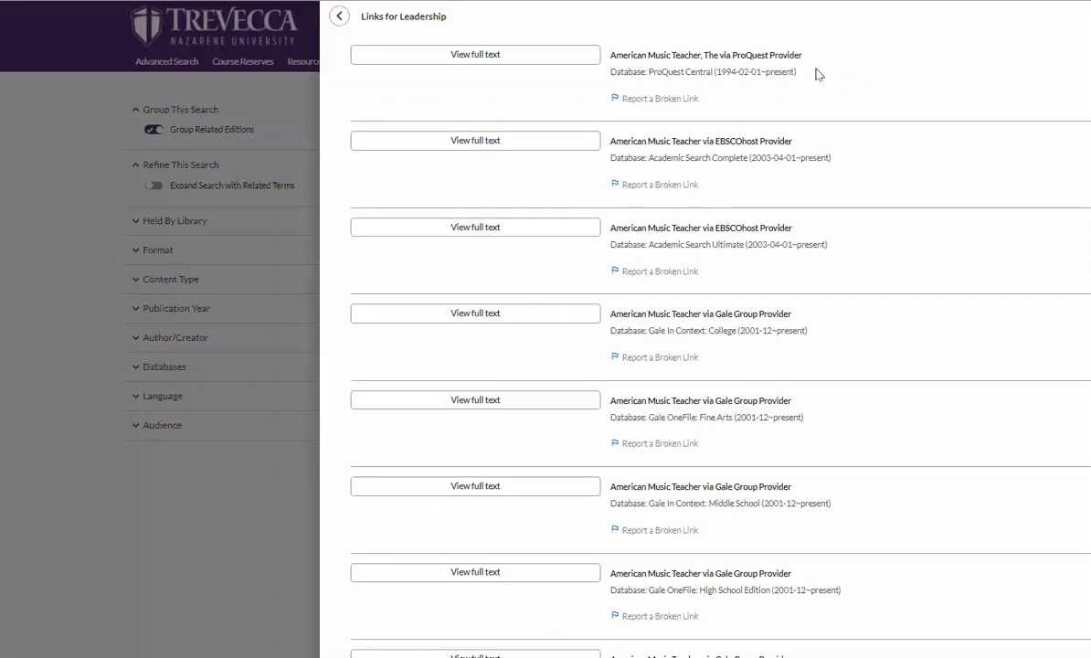
click(502, 60)
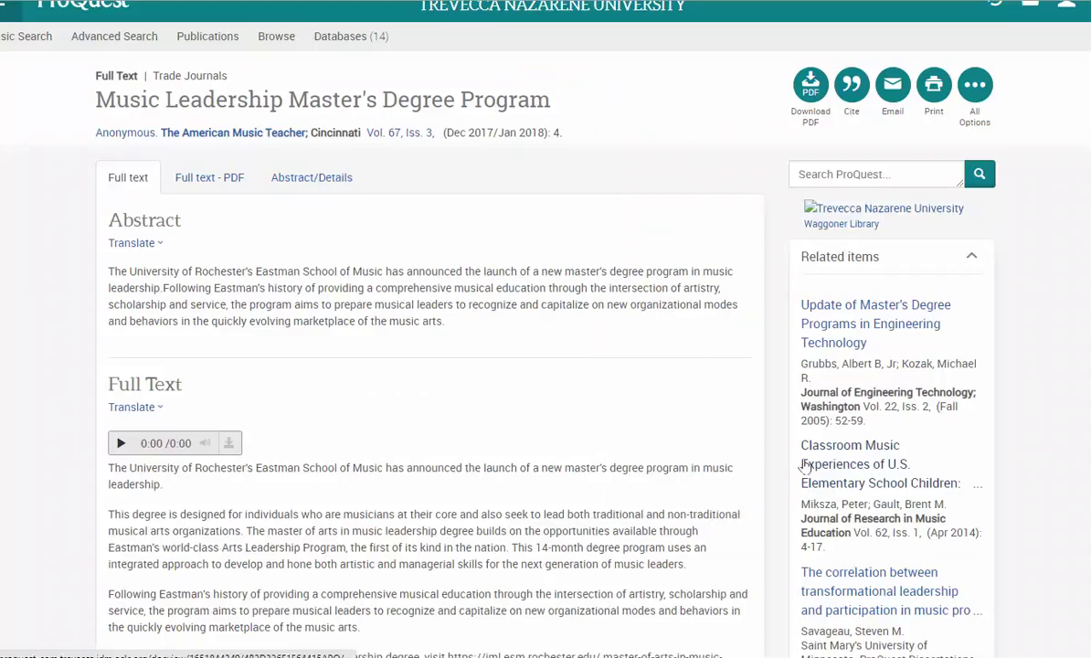
scroll(752, 429, up, 1)
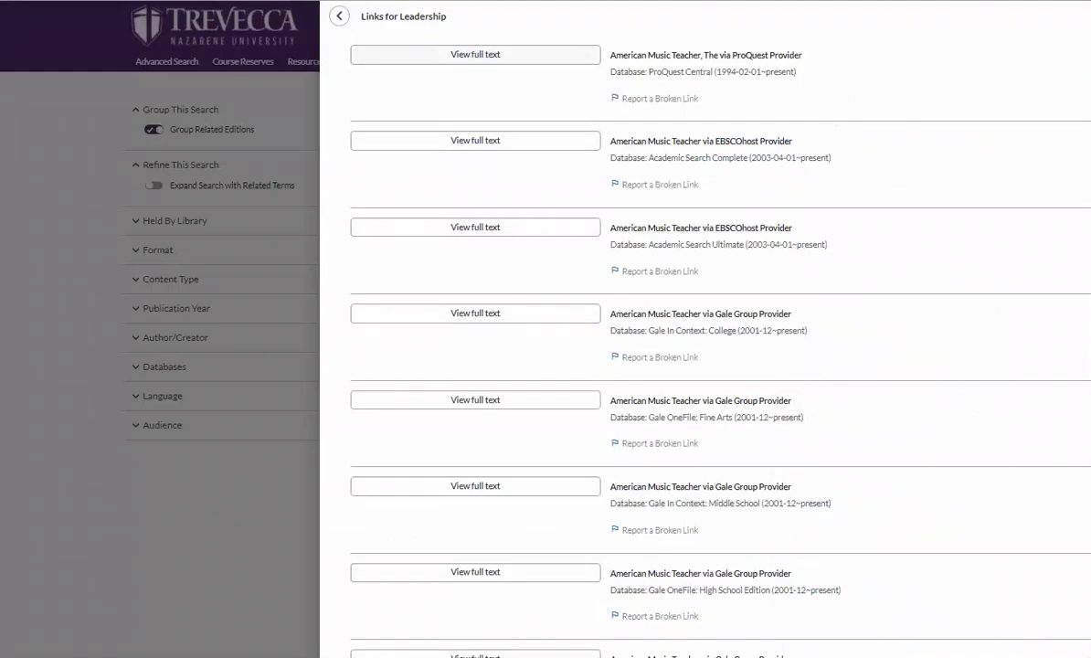
Step: Close the Leadership links panel and go to Database List under Resources
click(340, 17)
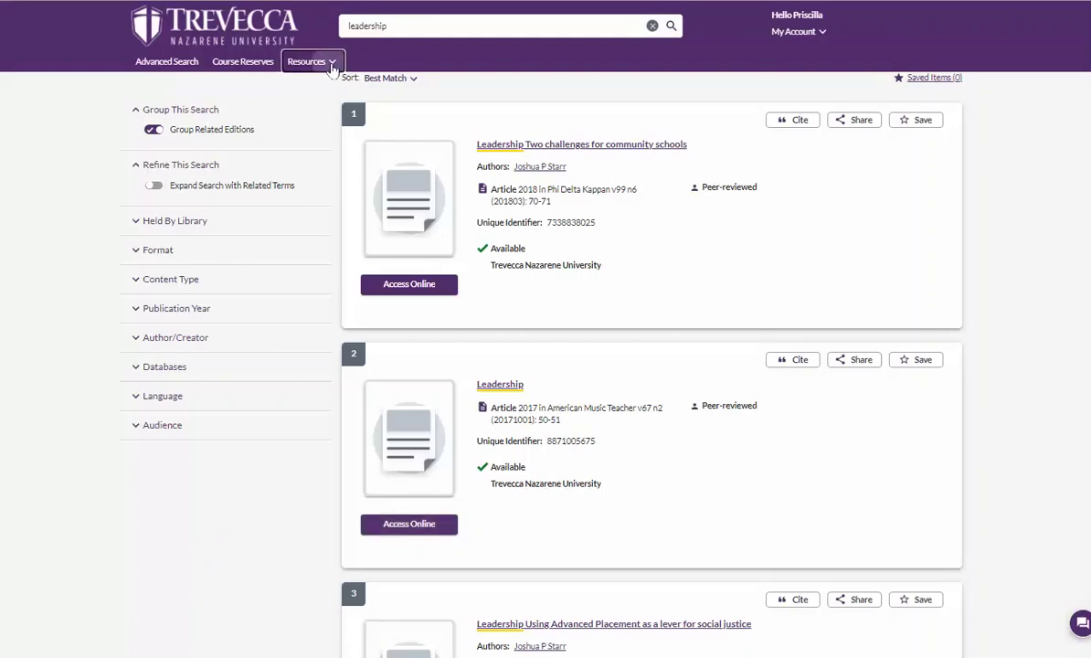
click(313, 62)
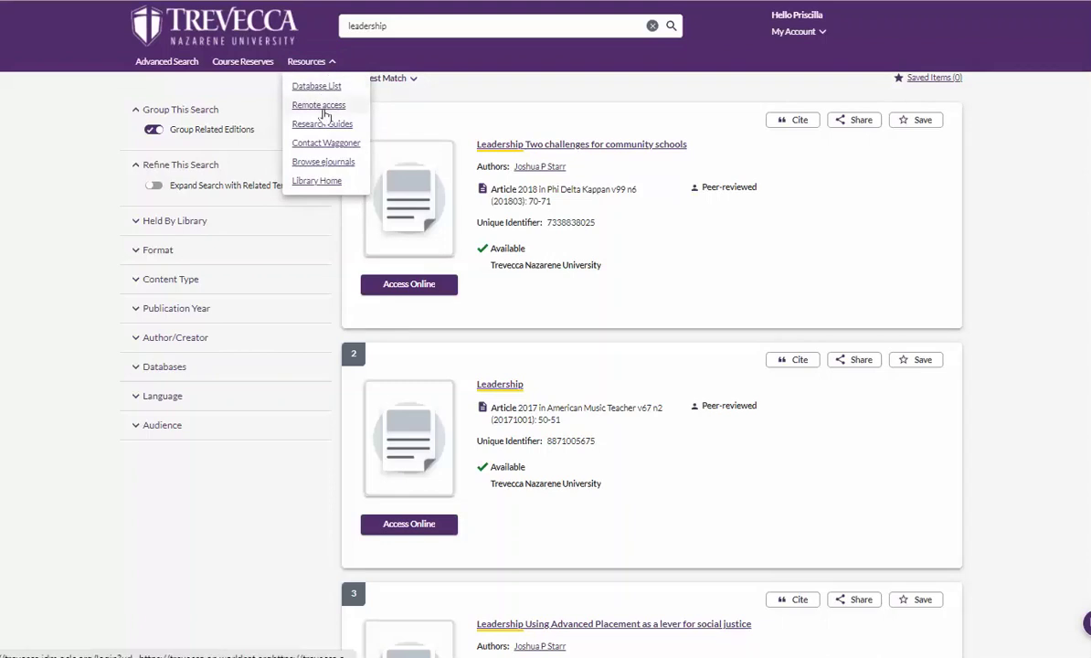
click(320, 86)
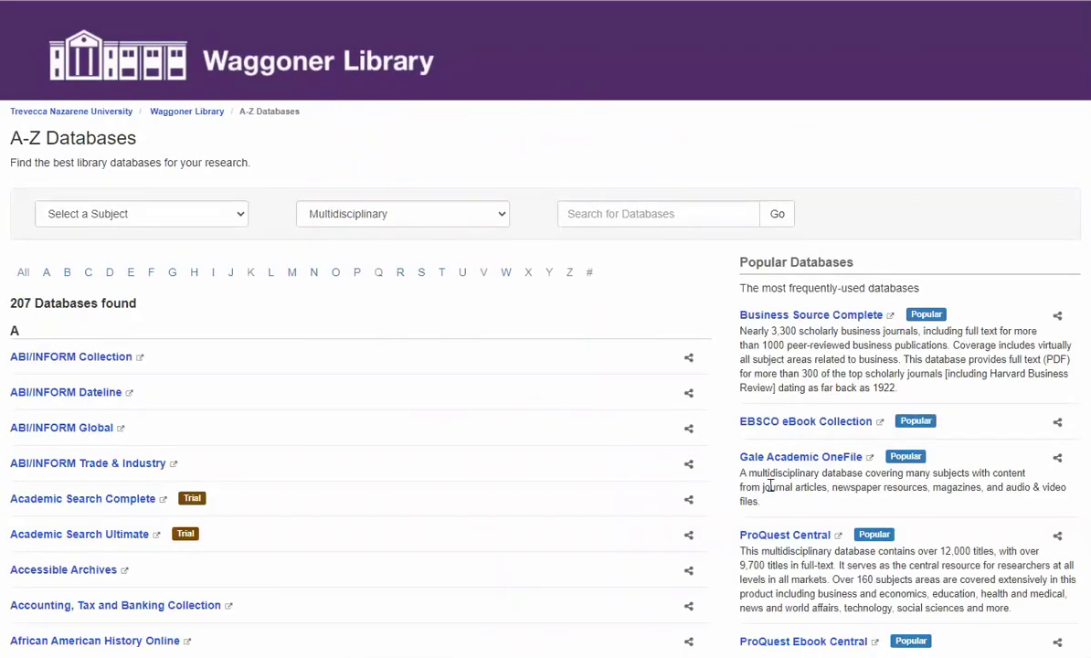
scroll(616, 480, down, 2)
scroll(611, 469, down, 1)
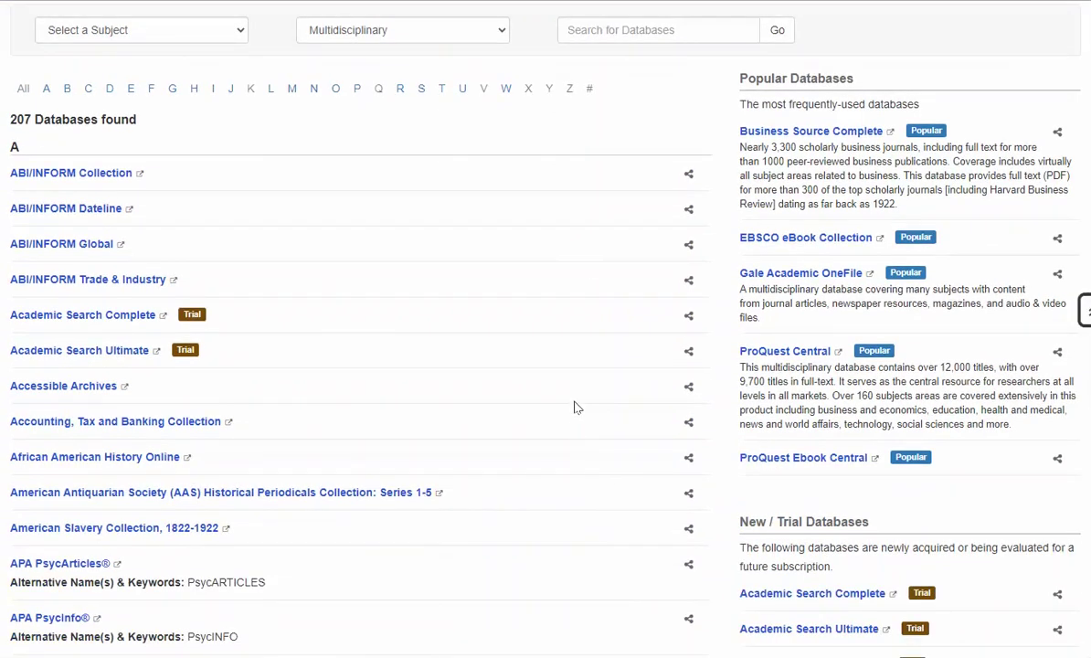
scroll(576, 408, up, 2)
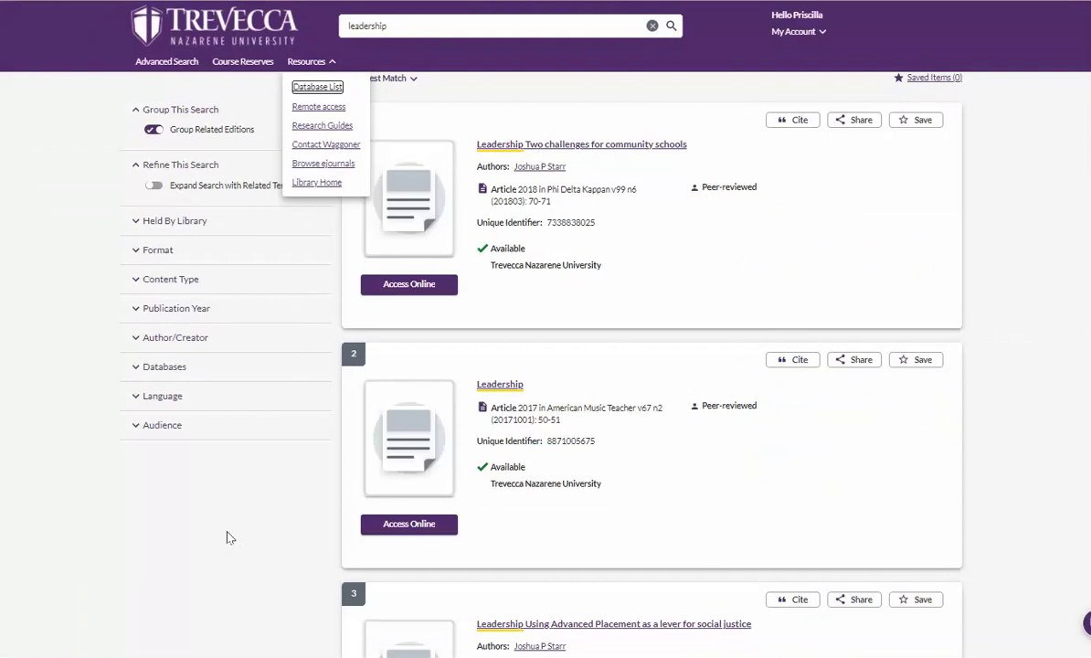
Step: Dismiss the Resources dropdown with Escape
key(Escape)
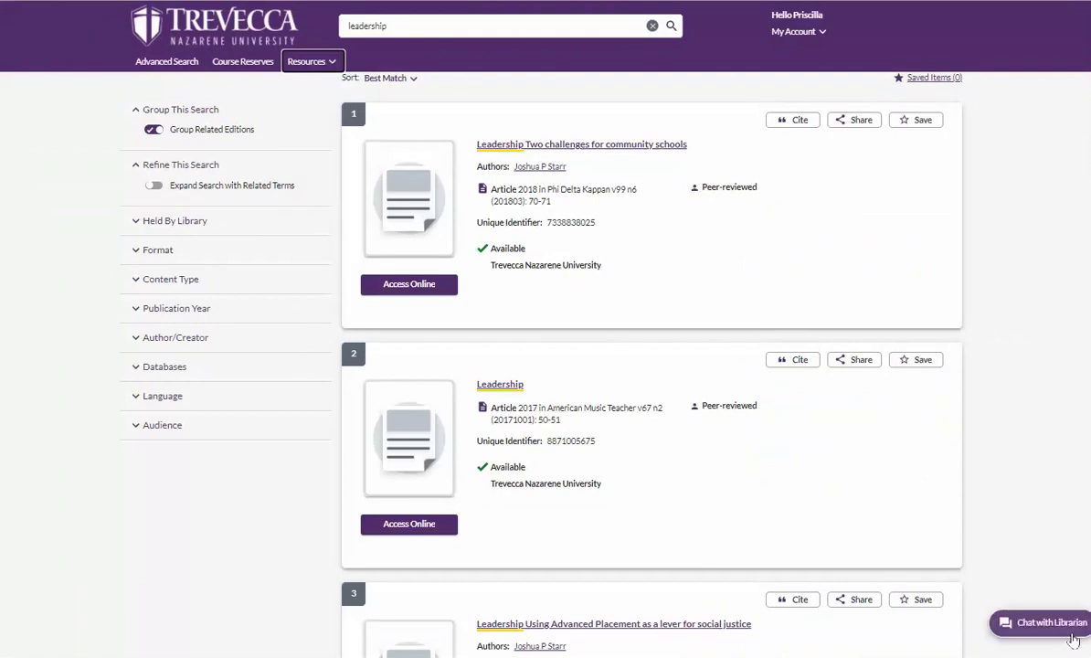